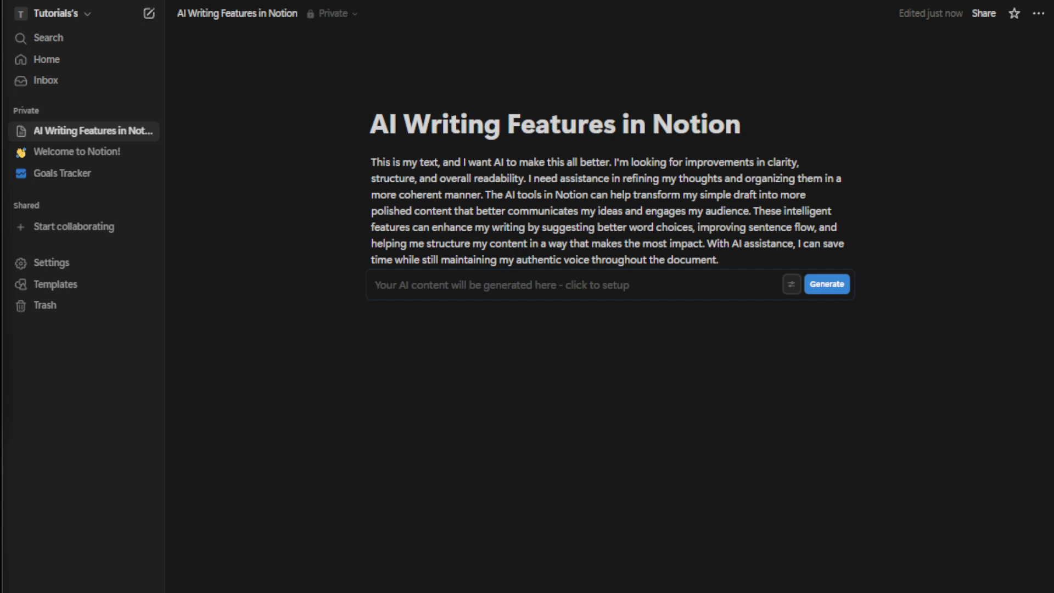
Delete the empty AI block under the paragraph, then select the paragraph text.
{"action": "left_click", "coordinate": [355, 289]}
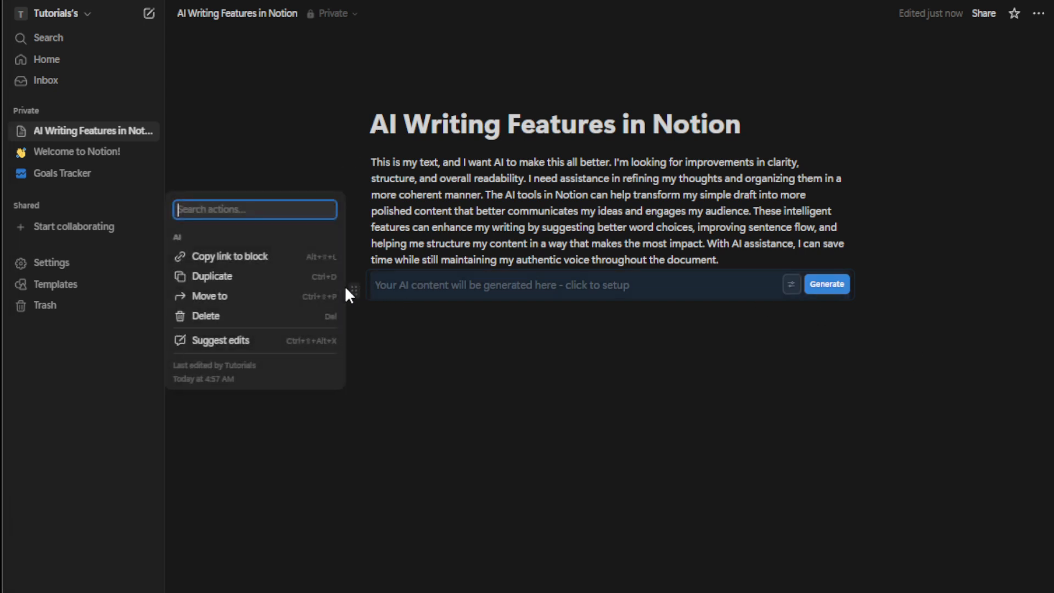
{"action": "left_click", "coordinate": [269, 315]}
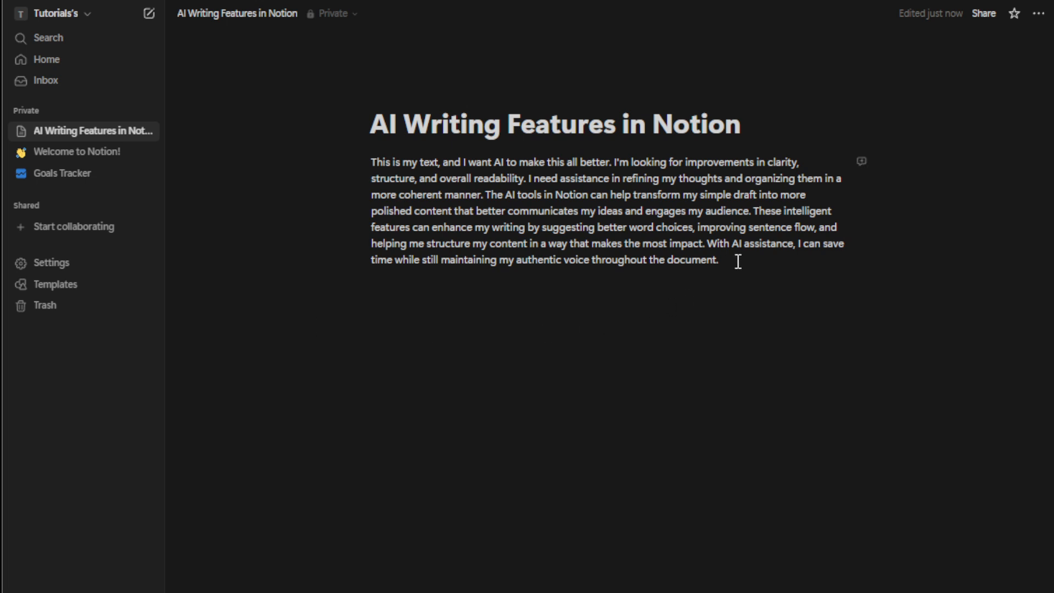
{"action": "left_click_drag", "start_coordinate": [724, 259], "coordinate": [365, 158]}
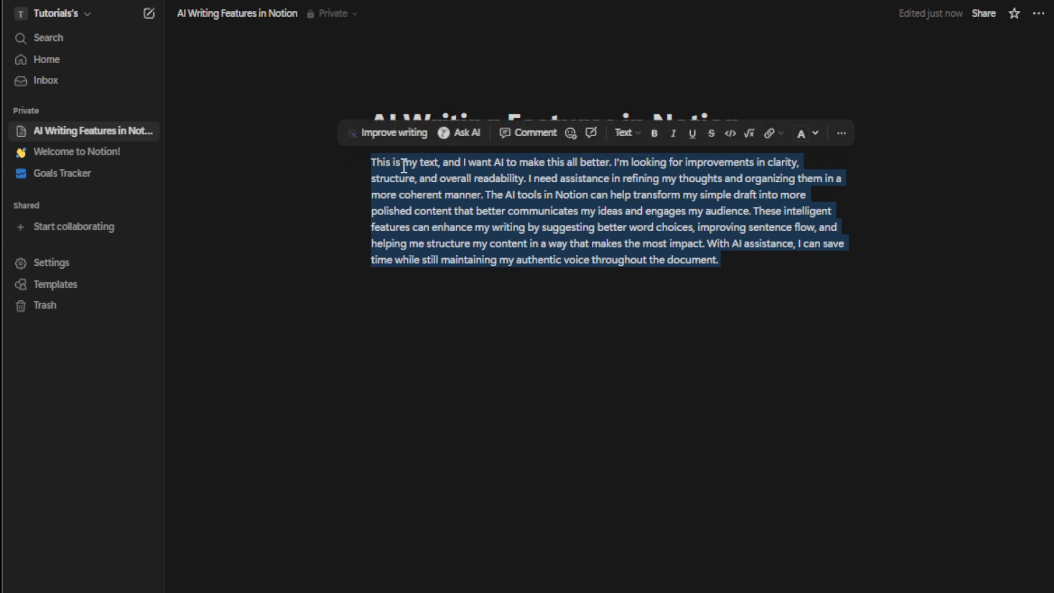
{"action": "left_click", "coordinate": [470, 142]}
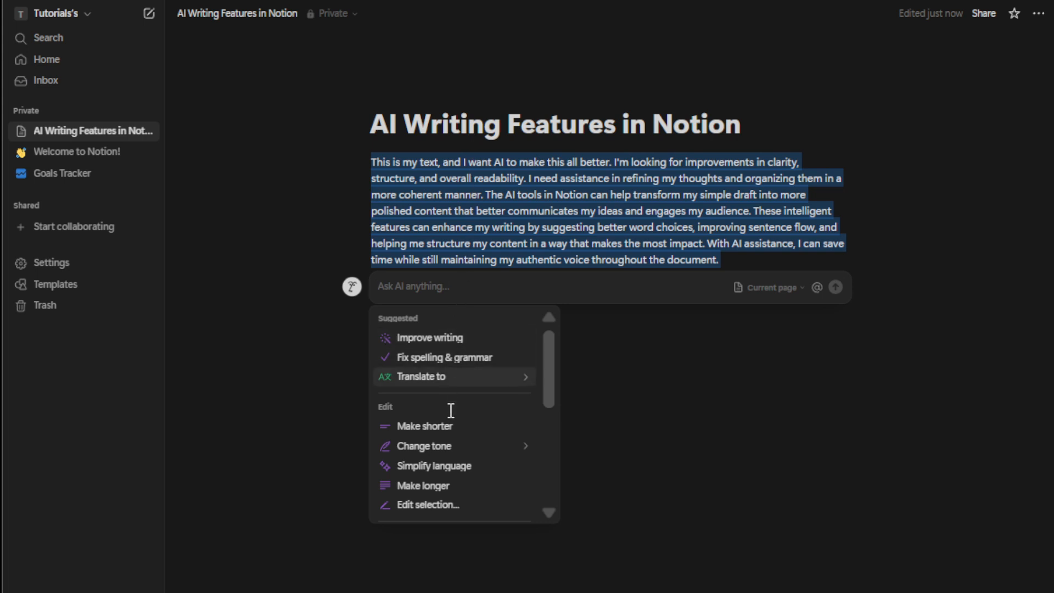
{"action": "scroll", "coordinate": [476, 461], "scroll_direction": "down", "scroll_amount": 5}
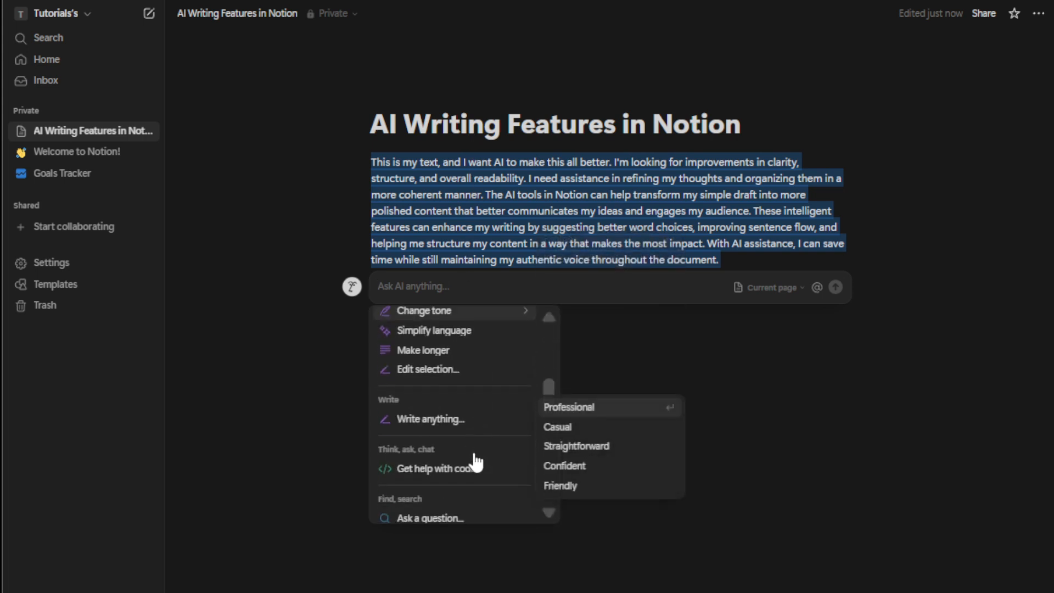
{"action": "scroll", "coordinate": [494, 442], "scroll_direction": "down", "scroll_amount": 3}
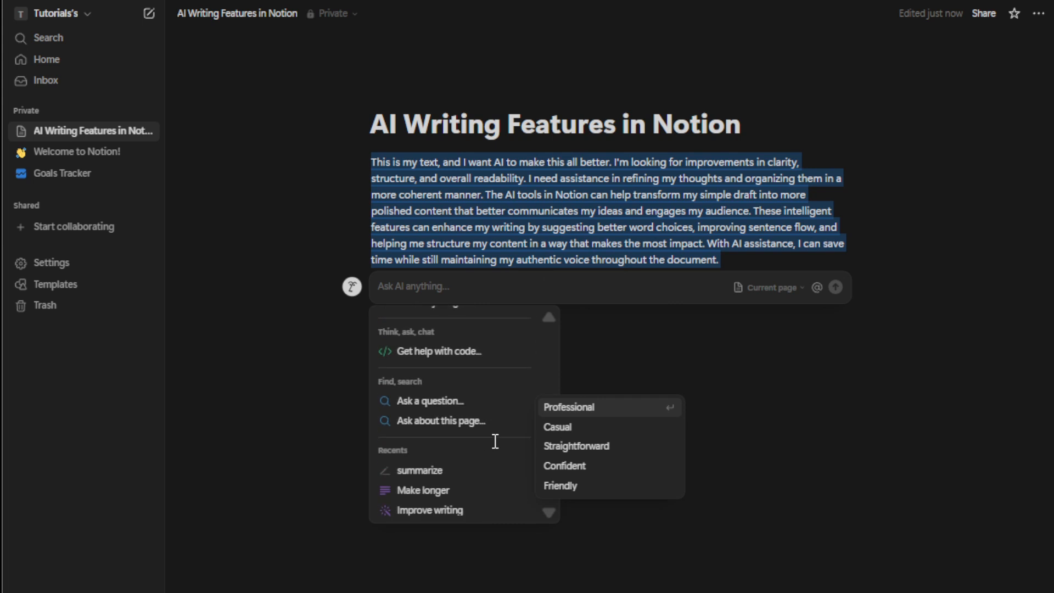
{"action": "scroll", "coordinate": [480, 456], "scroll_direction": "up", "scroll_amount": 5}
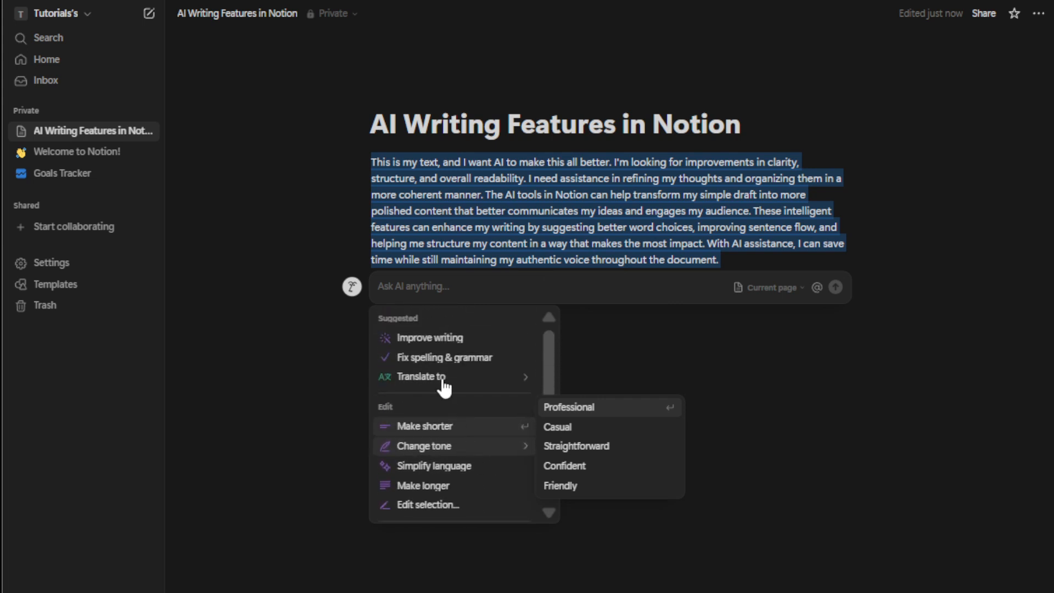
{"action": "key", "text": "Escape"}
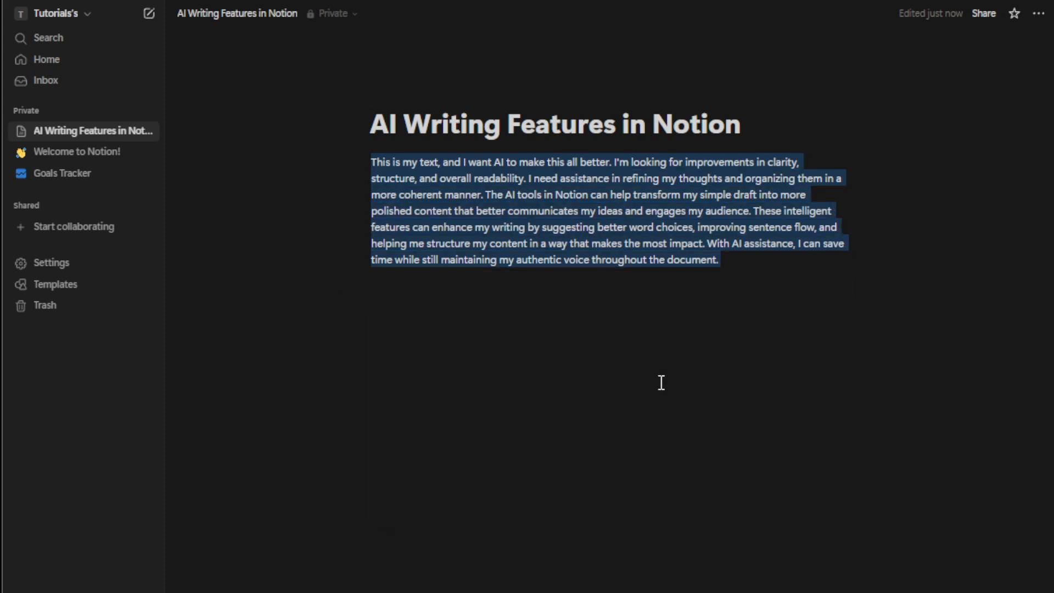
Insert an AI Block from the Suggested list on a new line below the paragraph.
{"action": "left_click", "coordinate": [610, 343]}
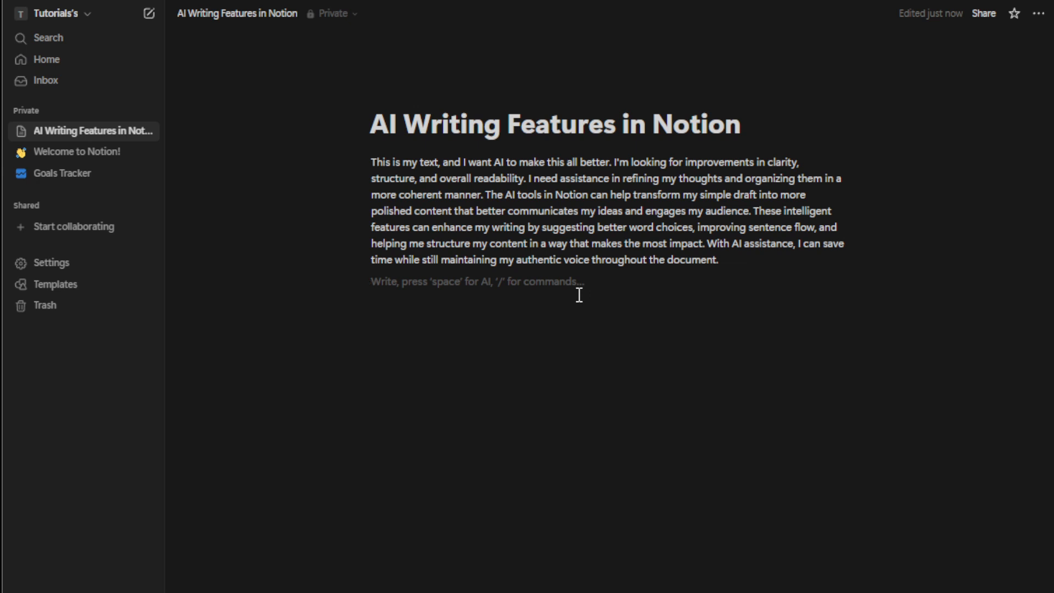
{"action": "mouse_move", "coordinate": [382, 280]}
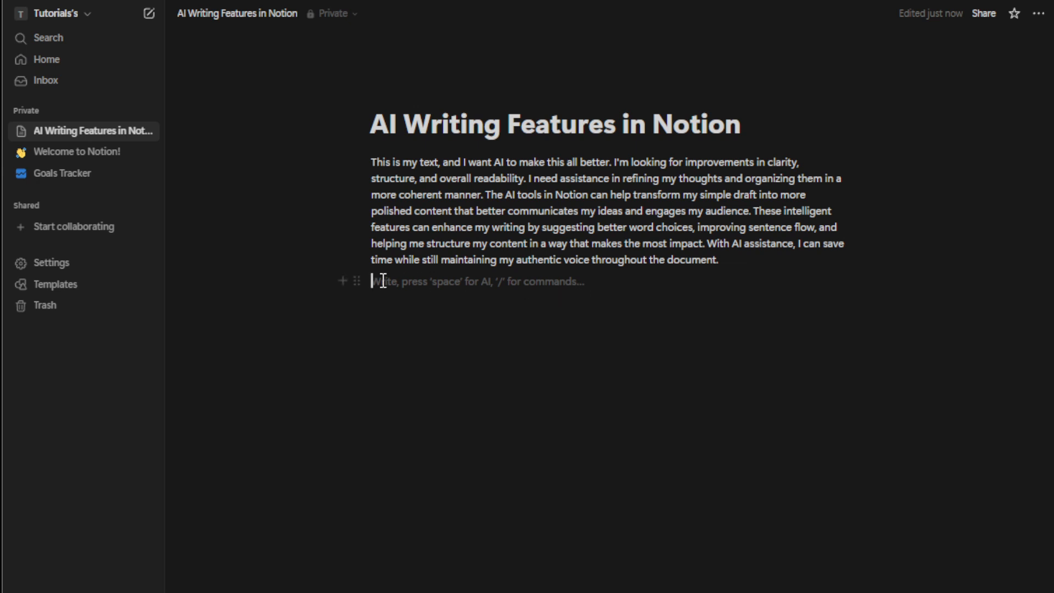
{"action": "left_click", "coordinate": [346, 281]}
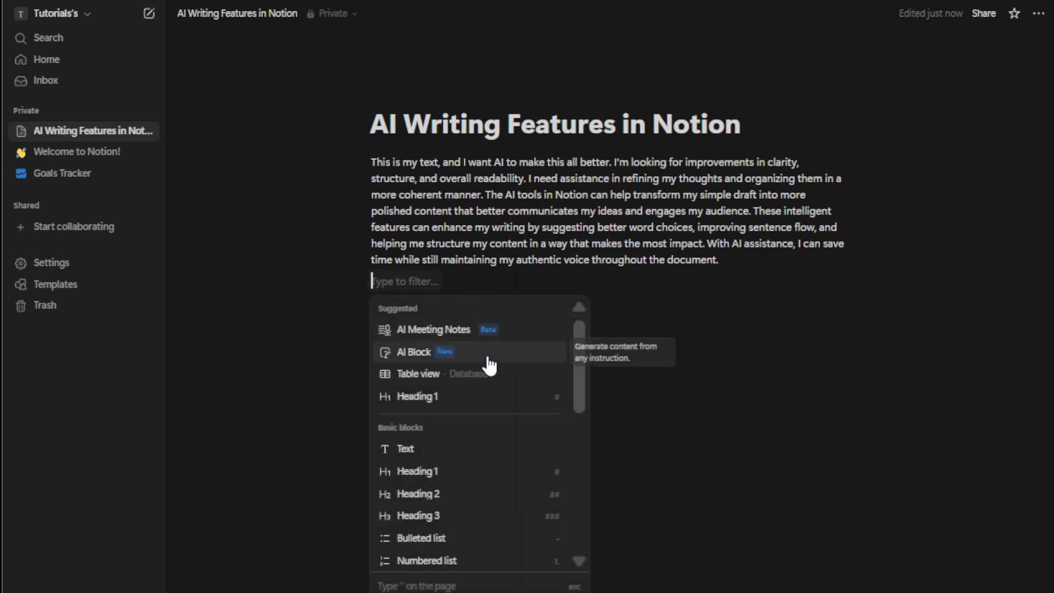
{"action": "scroll", "coordinate": [481, 473], "scroll_direction": "down", "scroll_amount": 3}
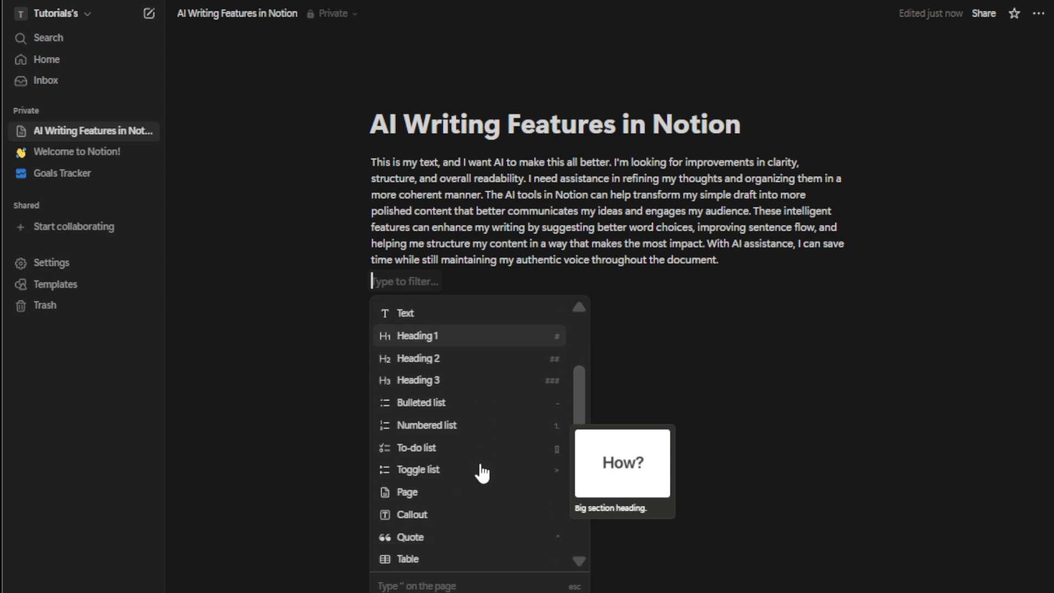
{"action": "scroll", "coordinate": [480, 472], "scroll_direction": "up", "scroll_amount": 3}
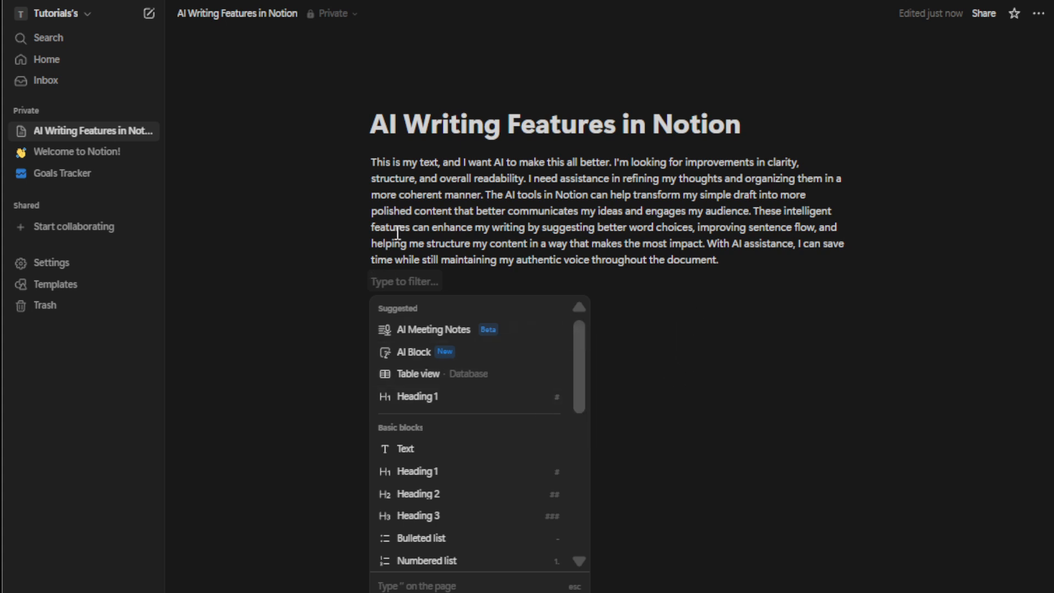
{"action": "left_click", "coordinate": [479, 362]}
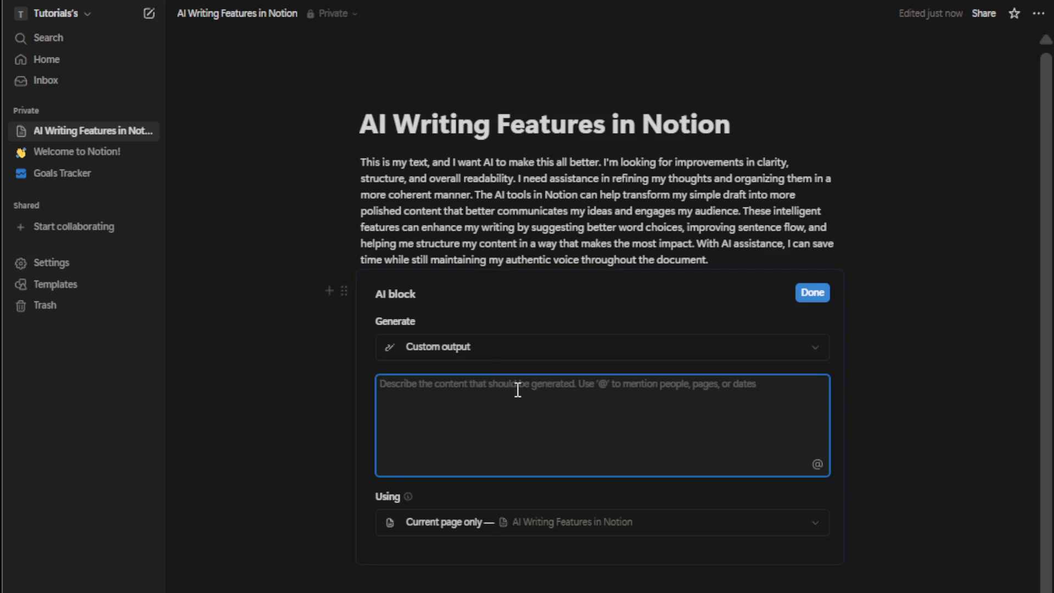
Enter the custom prompt 'create a marketing strategy' in the AI block and confirm with Done.
{"action": "type", "text": "c"}
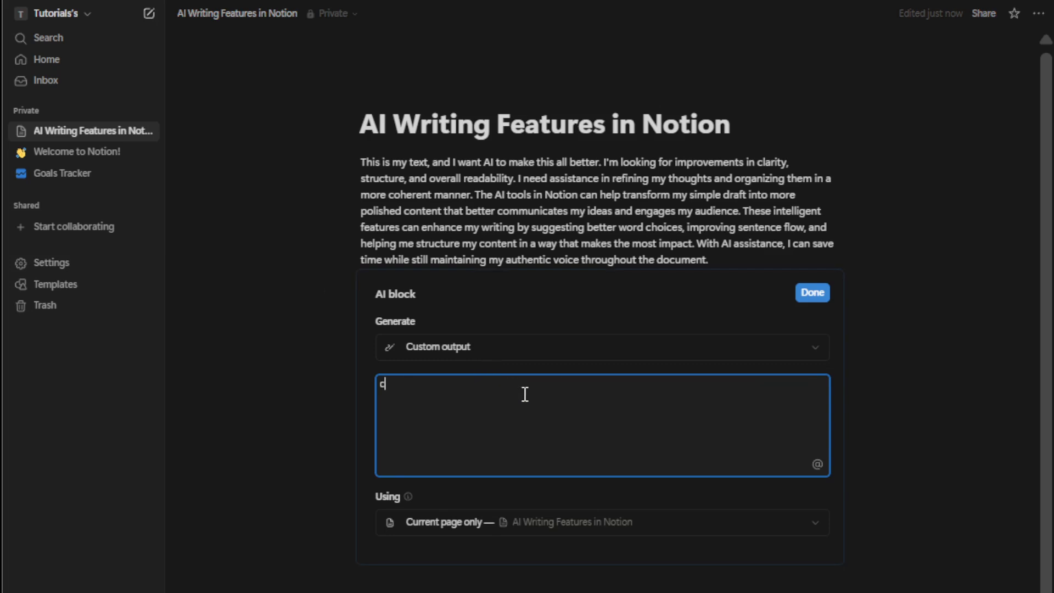
{"action": "type", "text": "reate "}
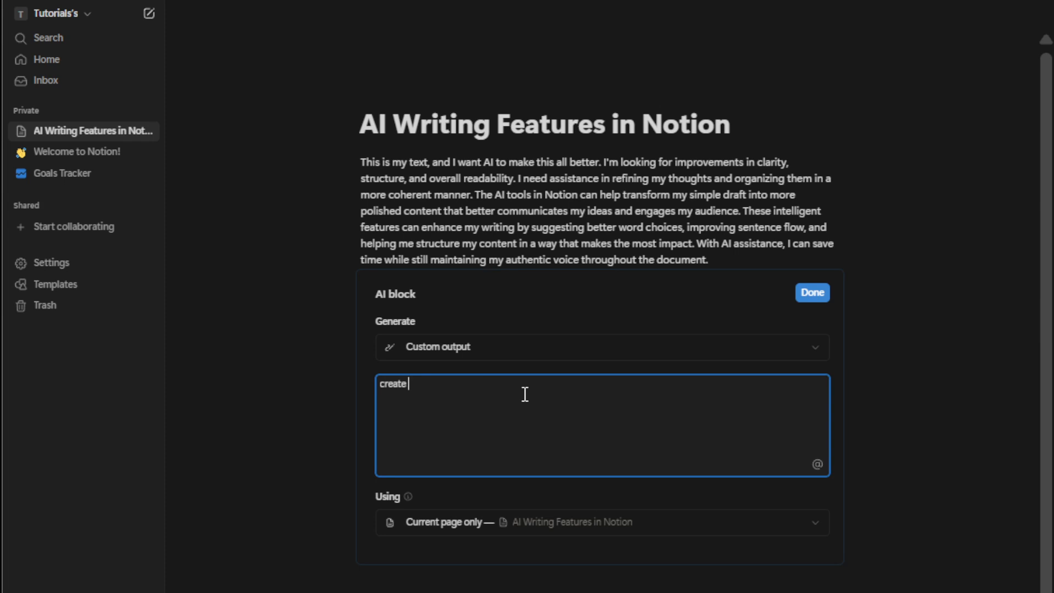
{"action": "type", "text": "a marketing strateg"}
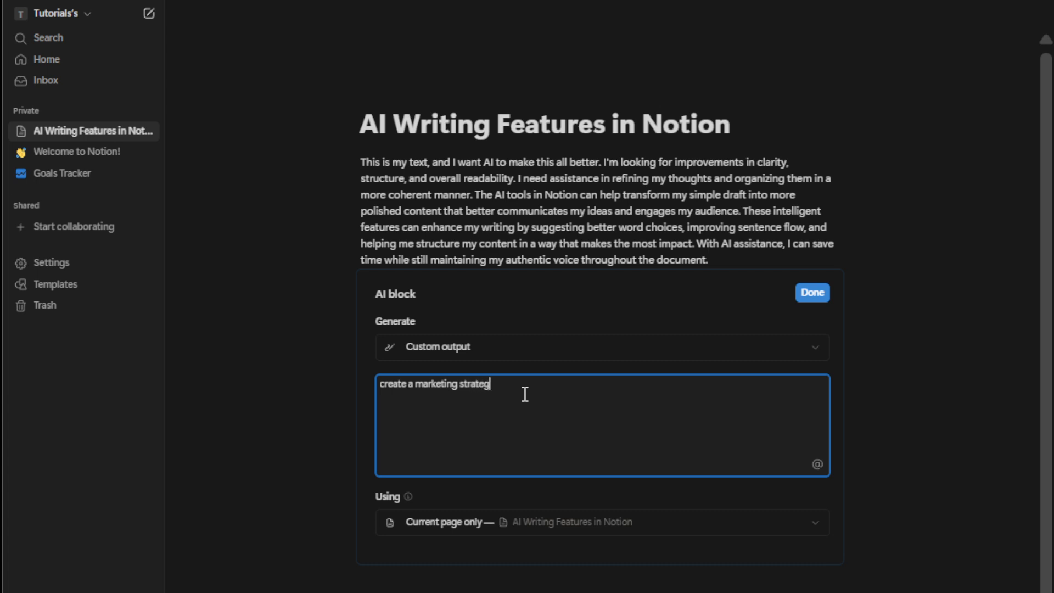
{"action": "type", "text": "y"}
{"action": "key", "text": "Return"}
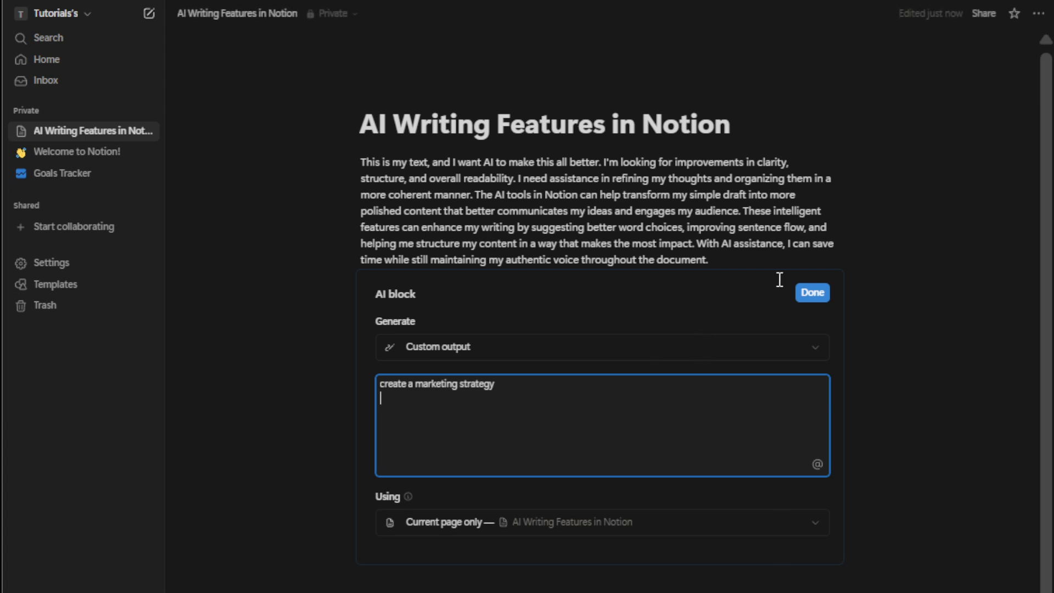
{"action": "left_click", "coordinate": [803, 294]}
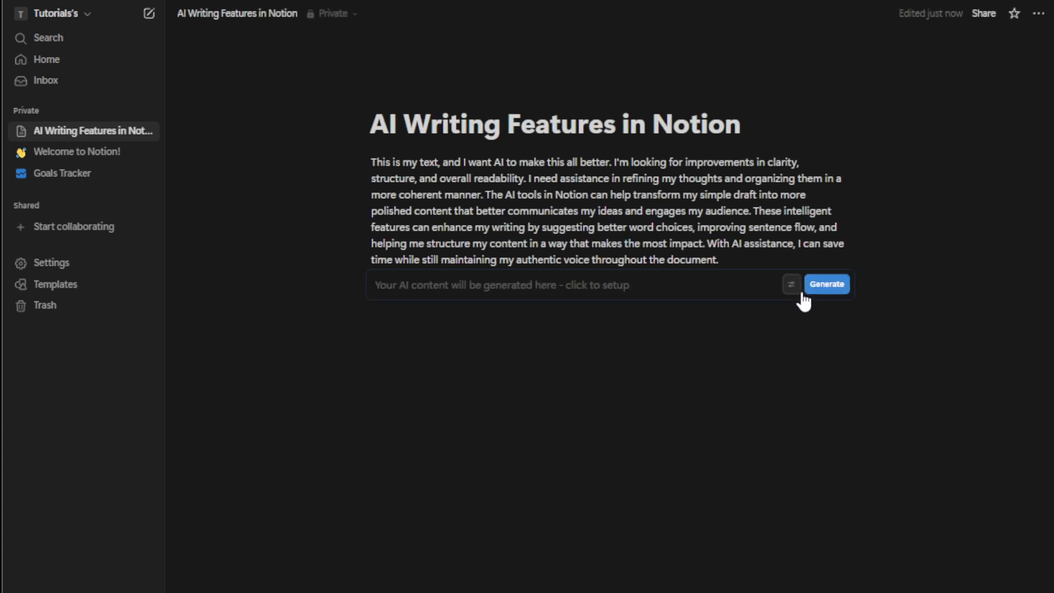
Run Generate twice, dismiss both failure messages, then reopen the AI block's settings.
{"action": "left_click", "coordinate": [825, 286]}
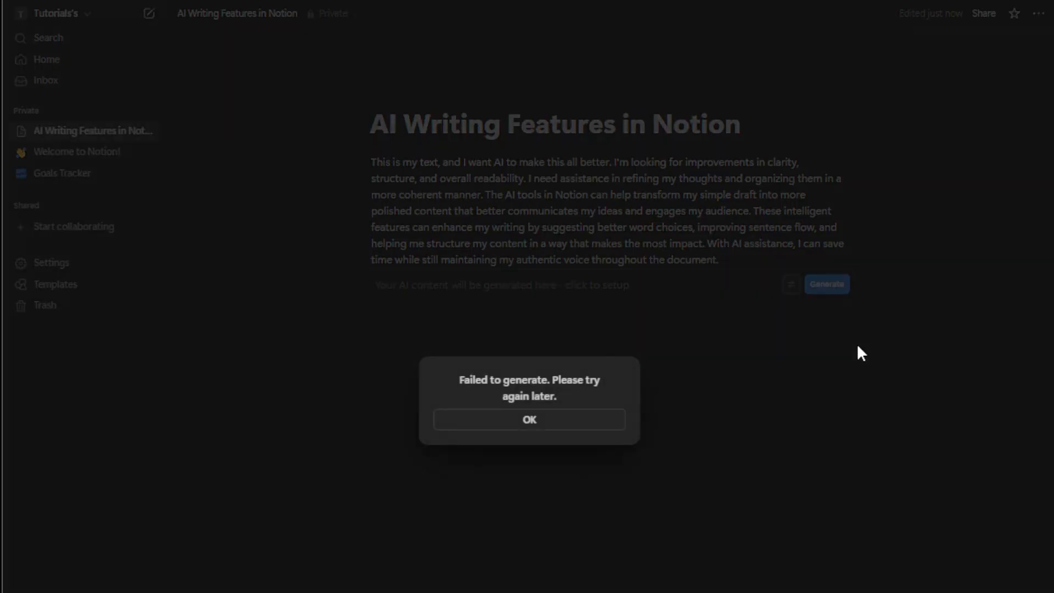
{"action": "left_click", "coordinate": [585, 424]}
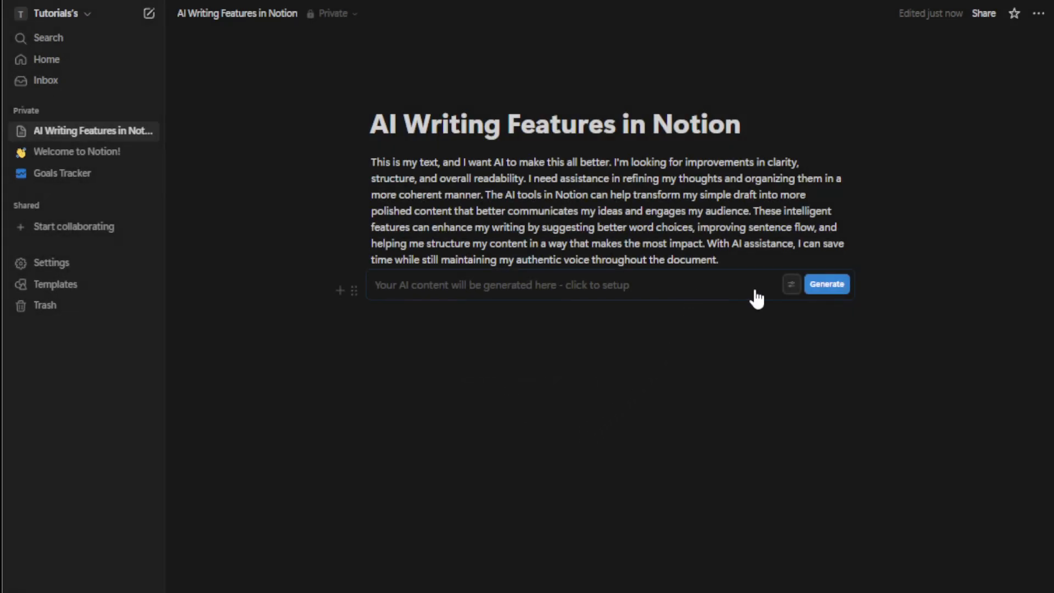
{"action": "left_click", "coordinate": [826, 287]}
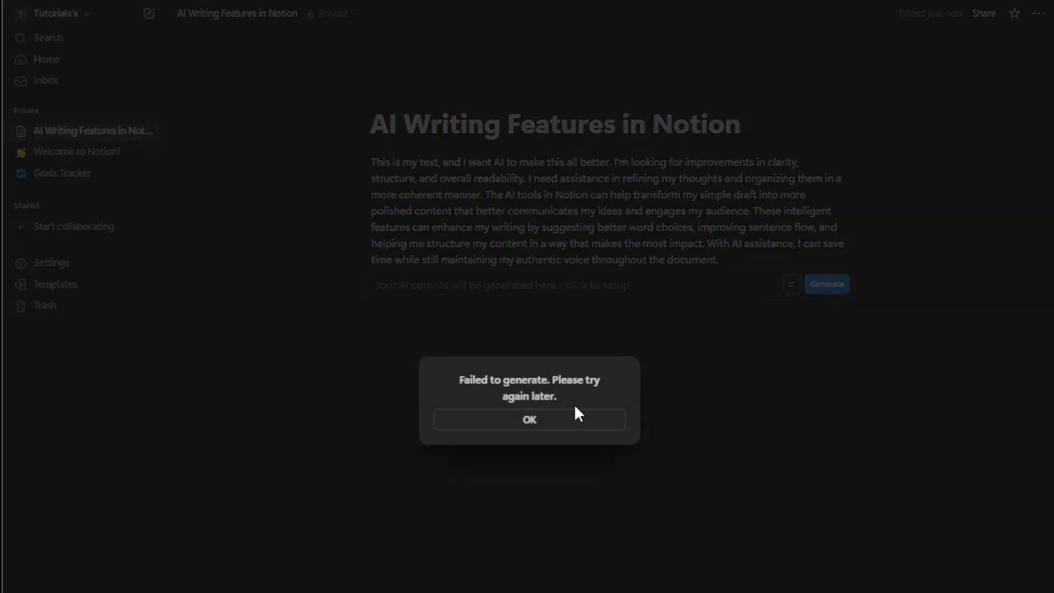
{"action": "left_click", "coordinate": [574, 422]}
{"action": "left_click", "coordinate": [791, 285]}
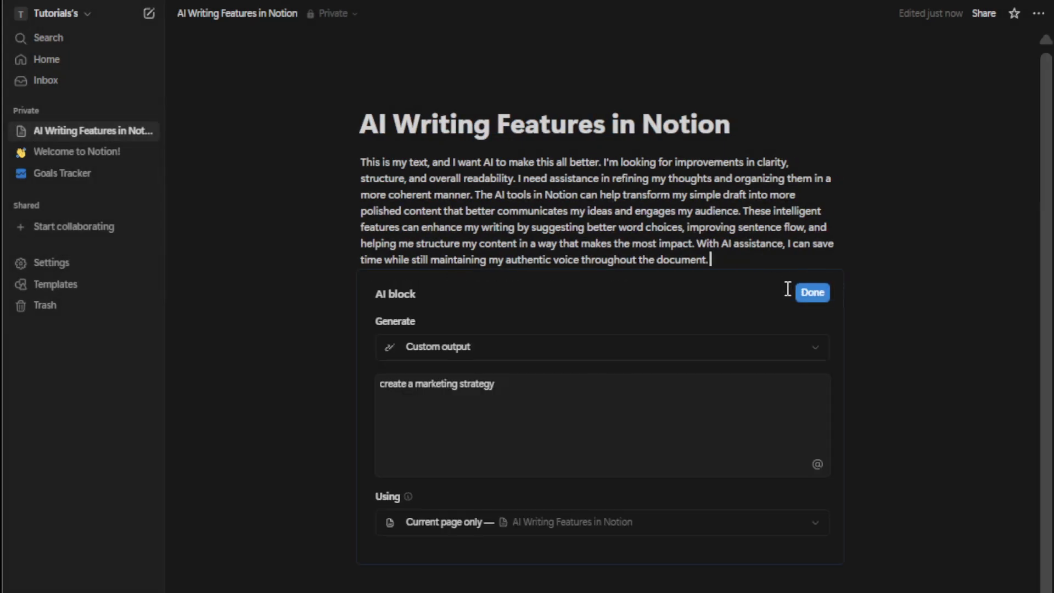
{"action": "left_click", "coordinate": [515, 358]}
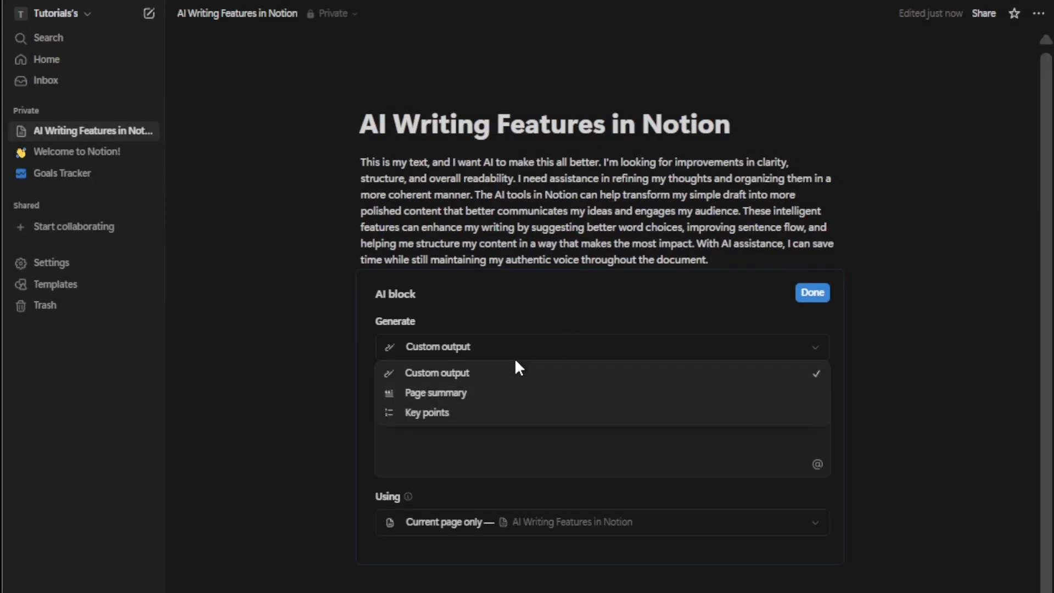
{"action": "left_click", "coordinate": [506, 466]}
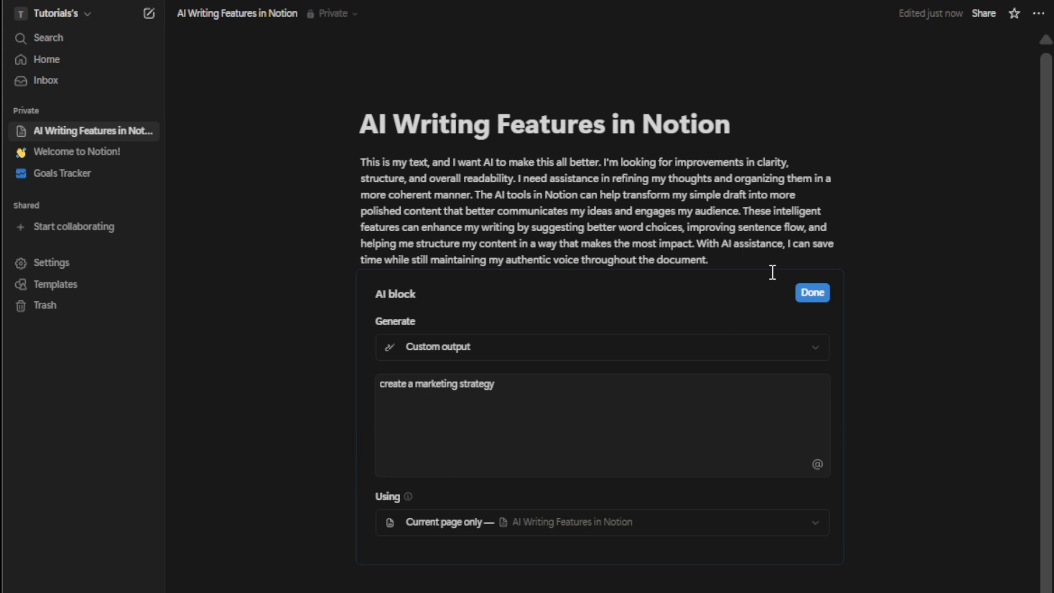
{"action": "left_click_drag", "start_coordinate": [720, 261], "coordinate": [358, 158]}
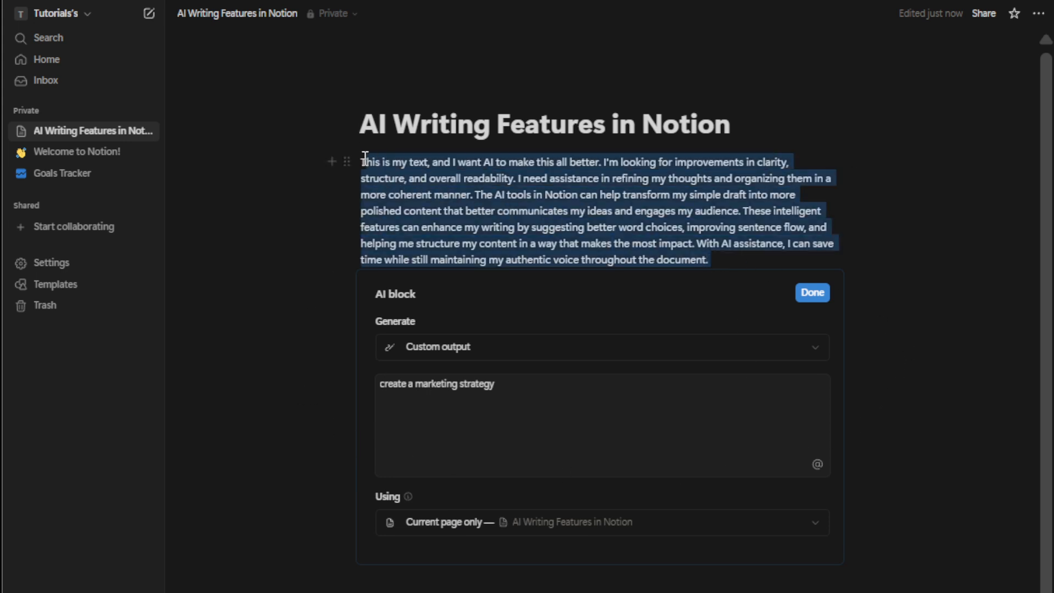
{"action": "right_click", "coordinate": [429, 190]}
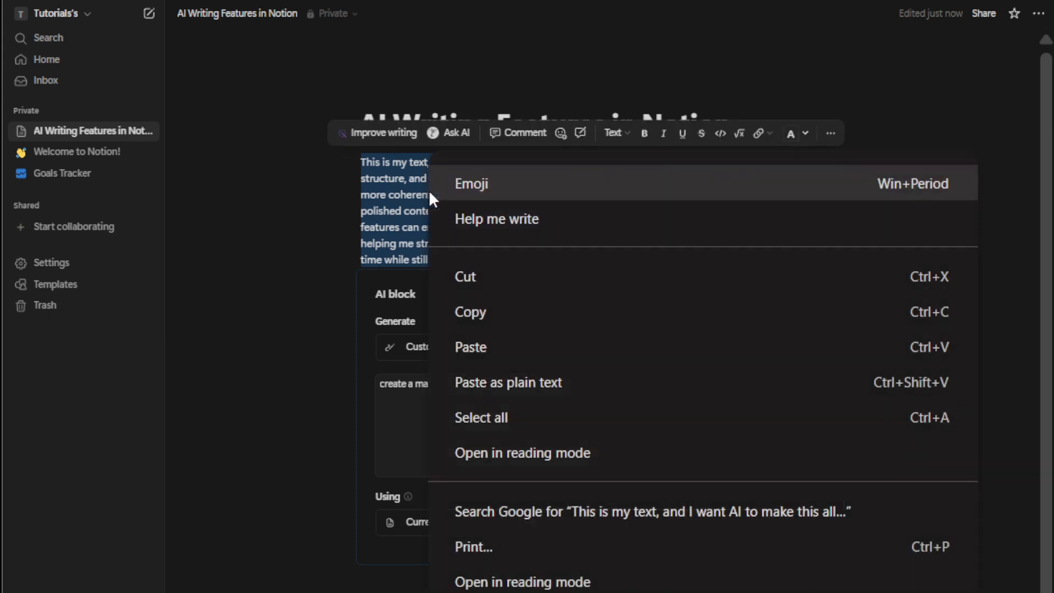
{"action": "left_click", "coordinate": [442, 136]}
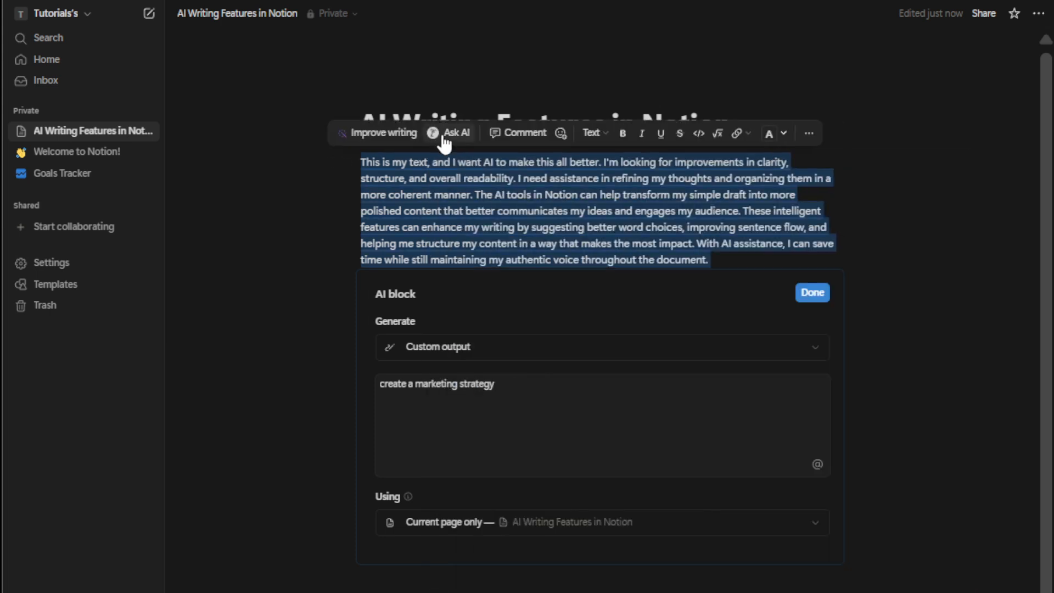
{"action": "left_click", "coordinate": [443, 136]}
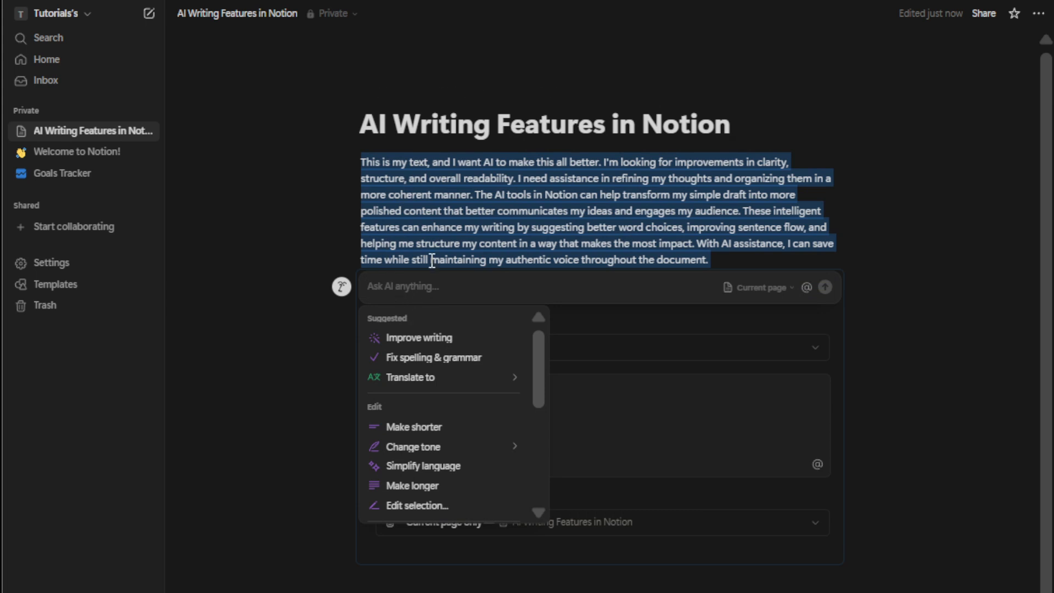
{"action": "type", "text": "brain"}
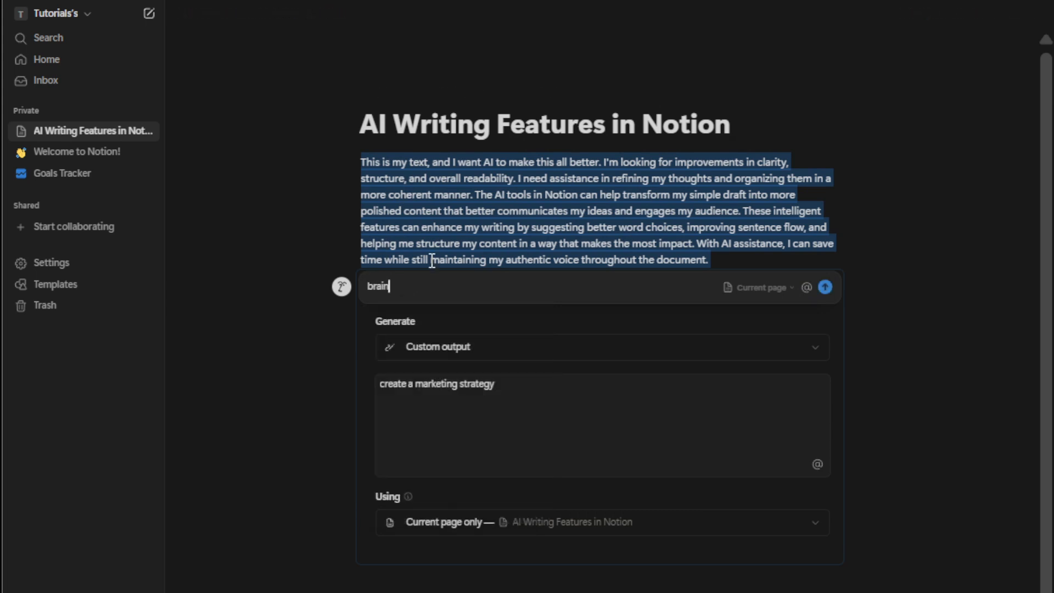
{"action": "type", "text": "storm and add"}
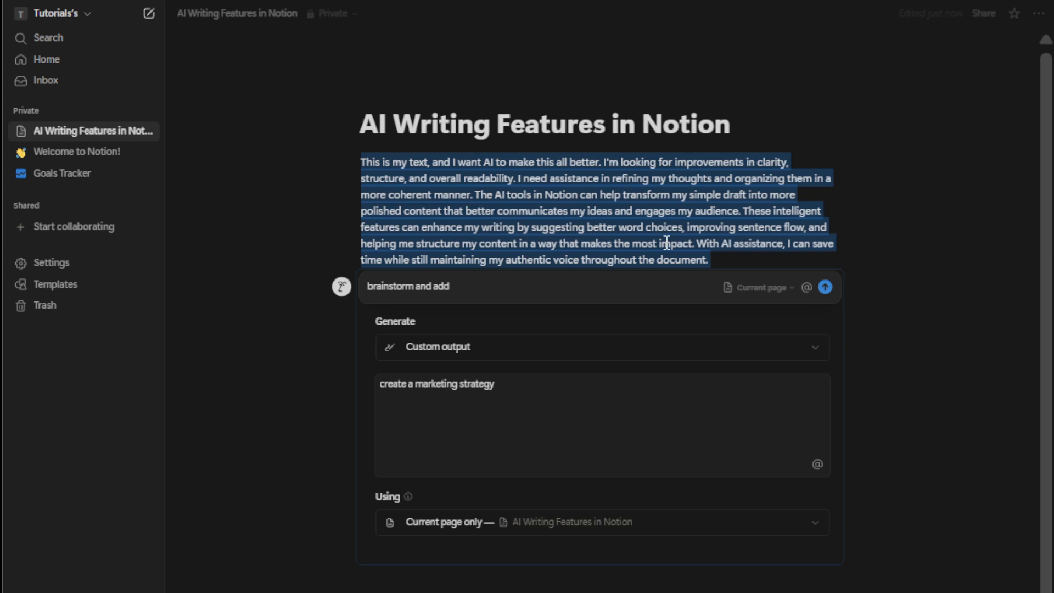
{"action": "left_click", "coordinate": [826, 287]}
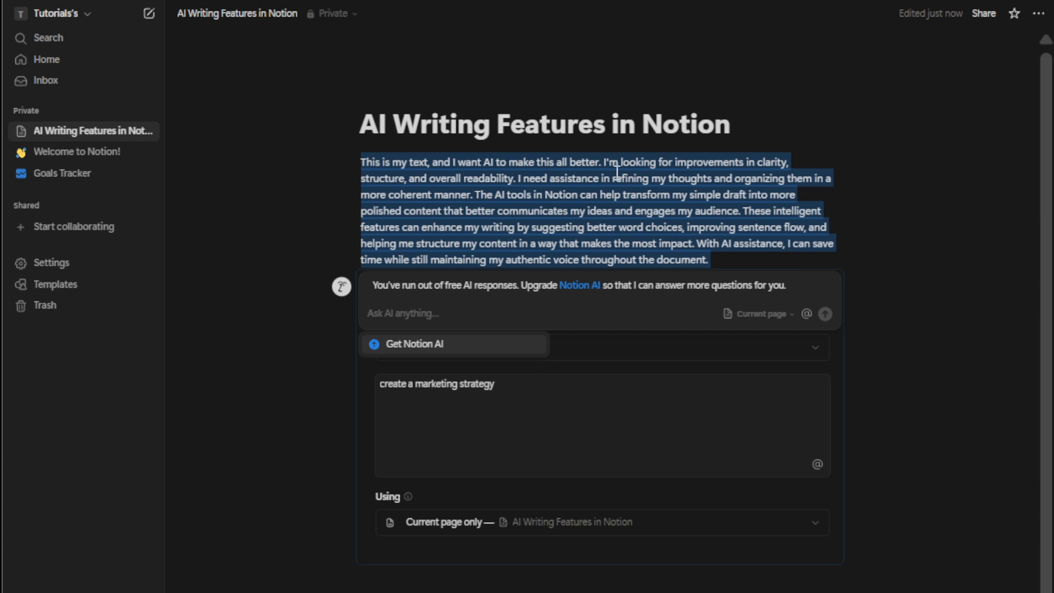
{"action": "left_click", "coordinate": [970, 401]}
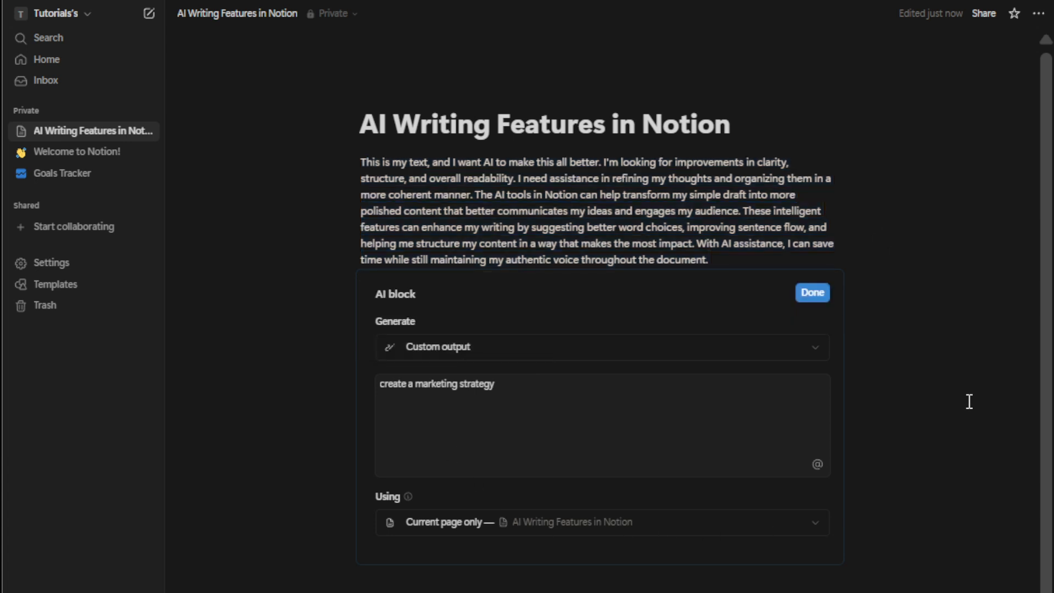